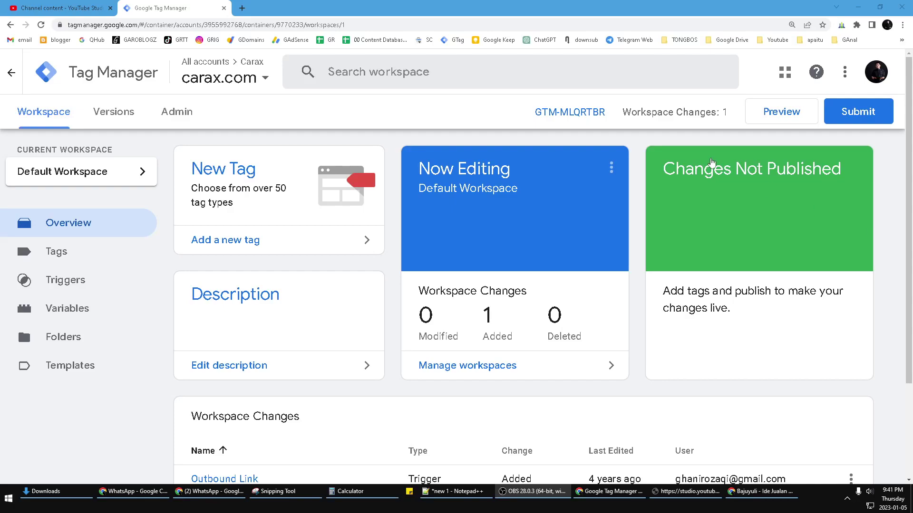
Zoom the carax.com workspace Overview page to 175% and scroll through it.
click(572, 4)
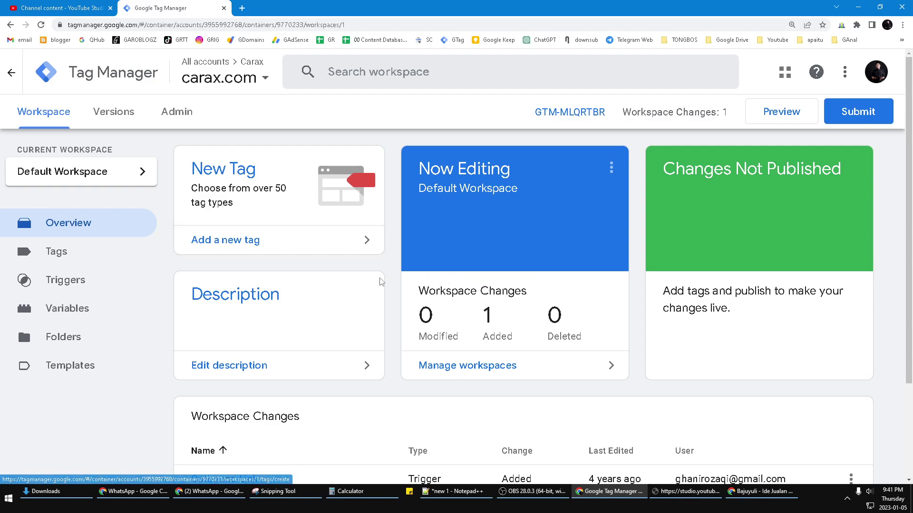
key(ctrl+plus)
key(ctrl+plus)
key(ctrl+plus)
key(ctrl+plus)
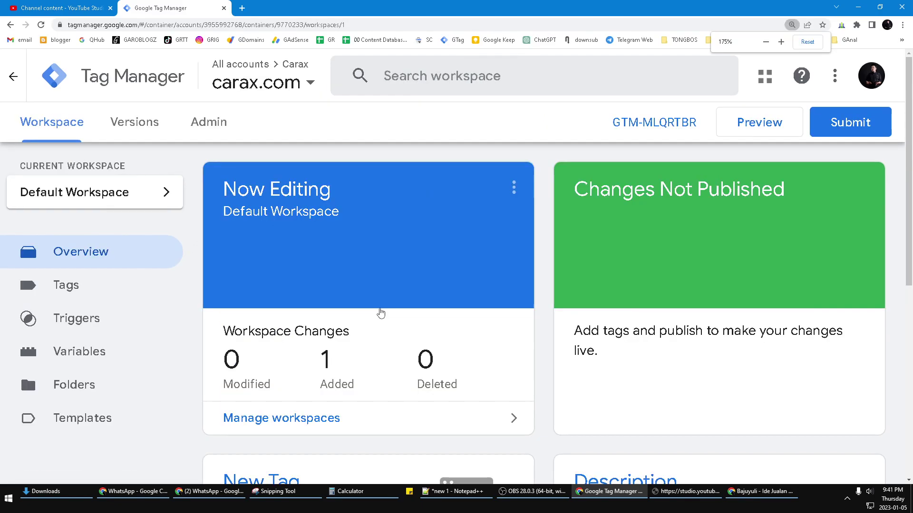
scroll(351, 311, down, 4)
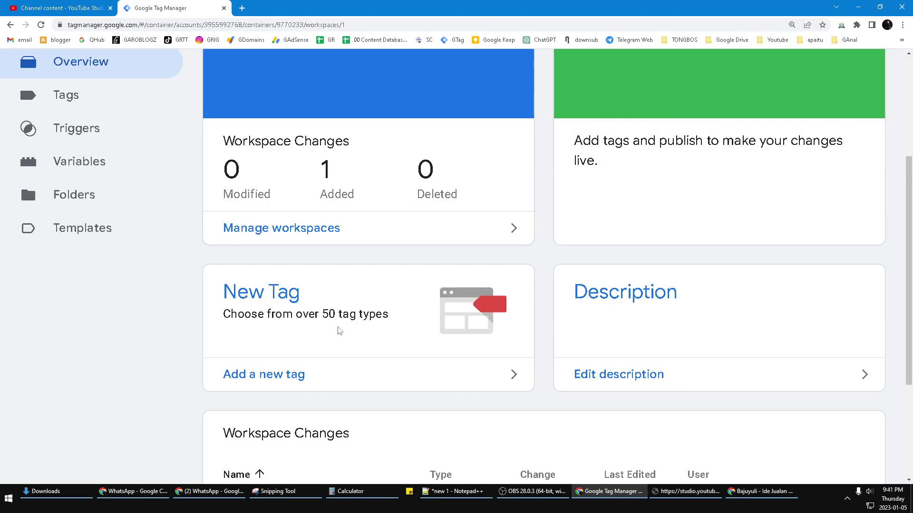
scroll(339, 328, up, 4)
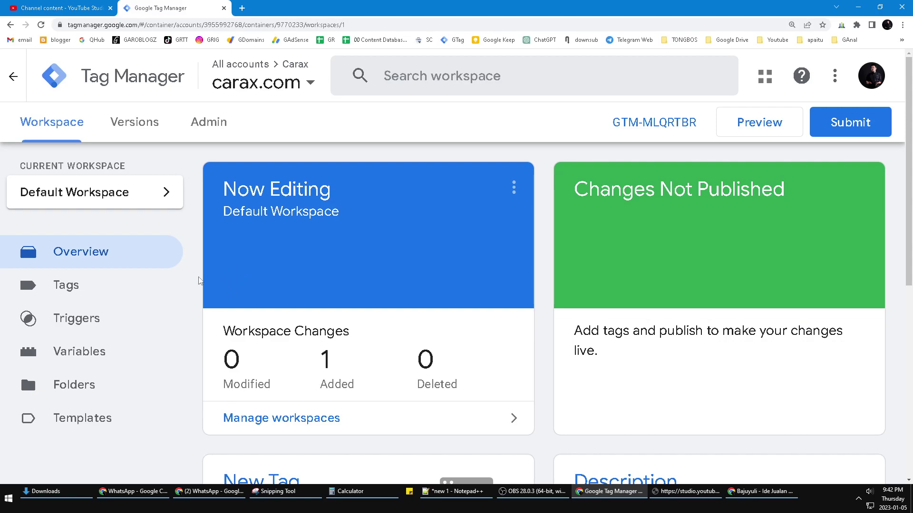
scroll(570, 247, down, 1)
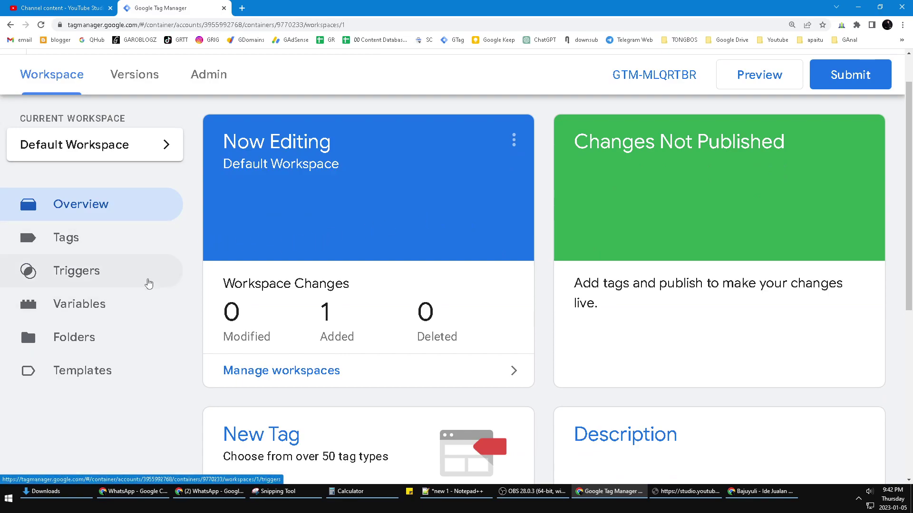
Go to the Triggers list showing the existing Outbound Link trigger.
click(153, 280)
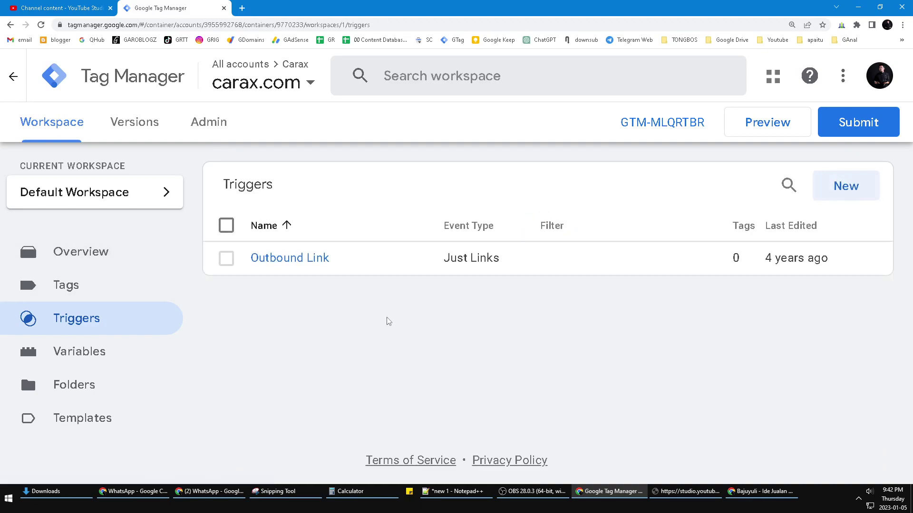
click(116, 299)
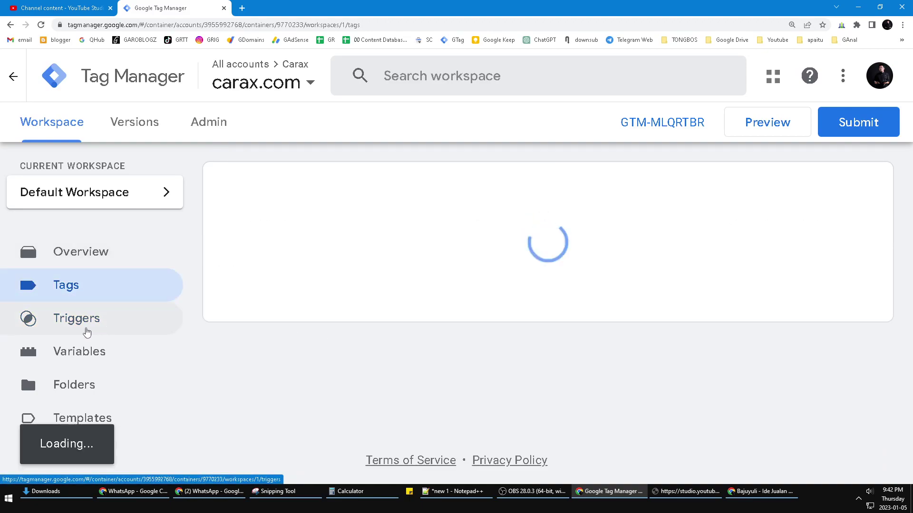
click(108, 323)
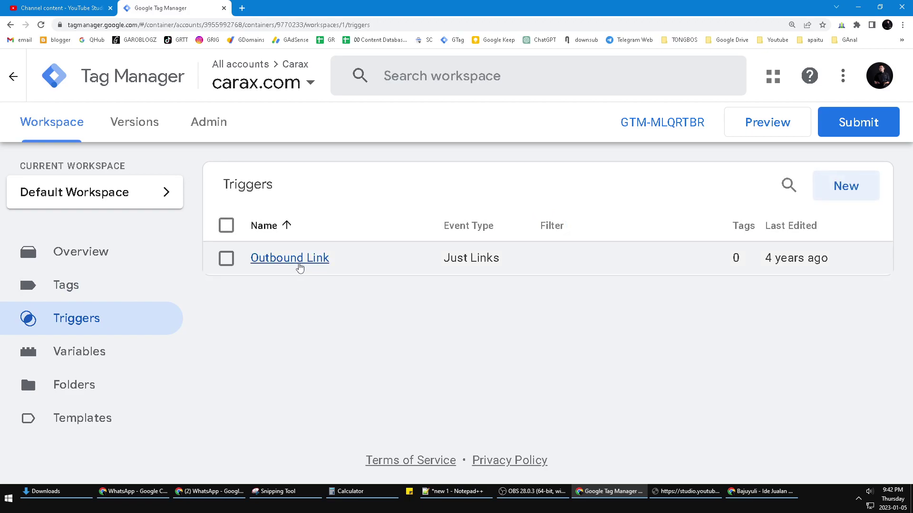
Create a new trigger and name it 'Click to Instagram'.
click(850, 190)
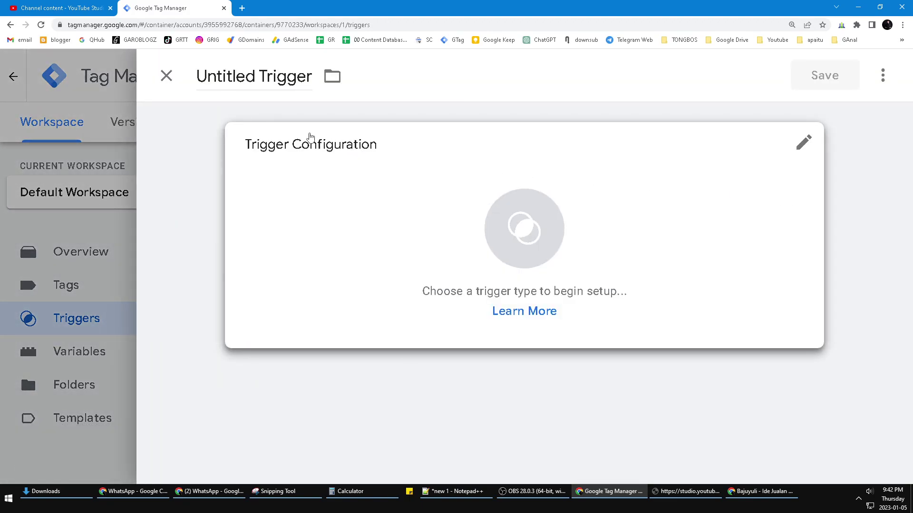
click(264, 81)
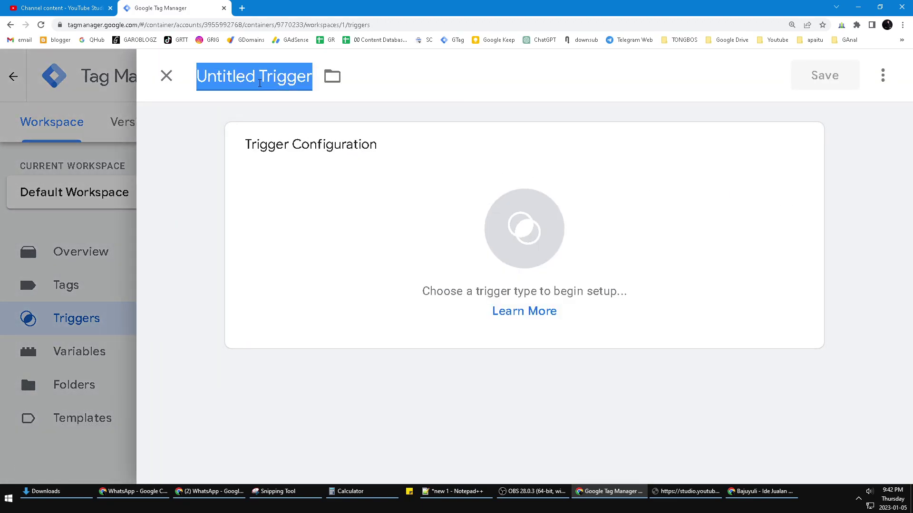
text(CLic)
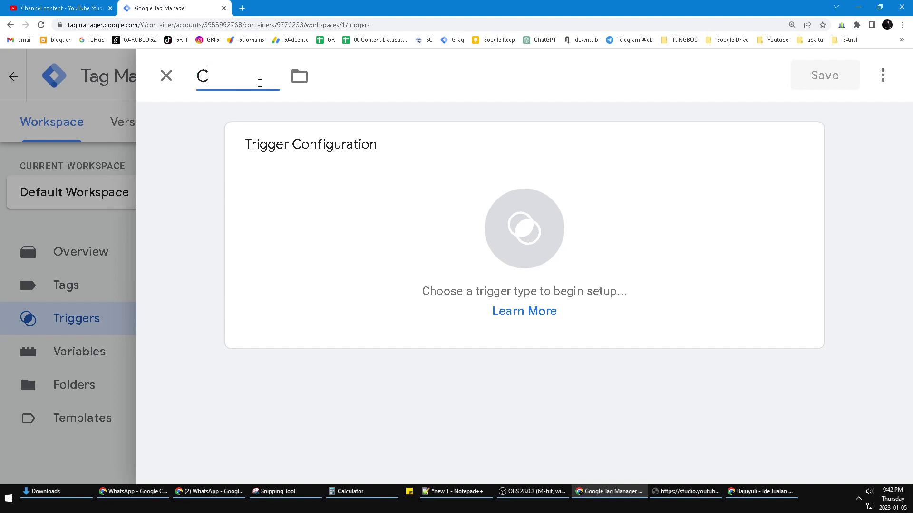
key(BackSpace)
key(BackSpace)
key(BackSpace)
text(lick to Instagram)
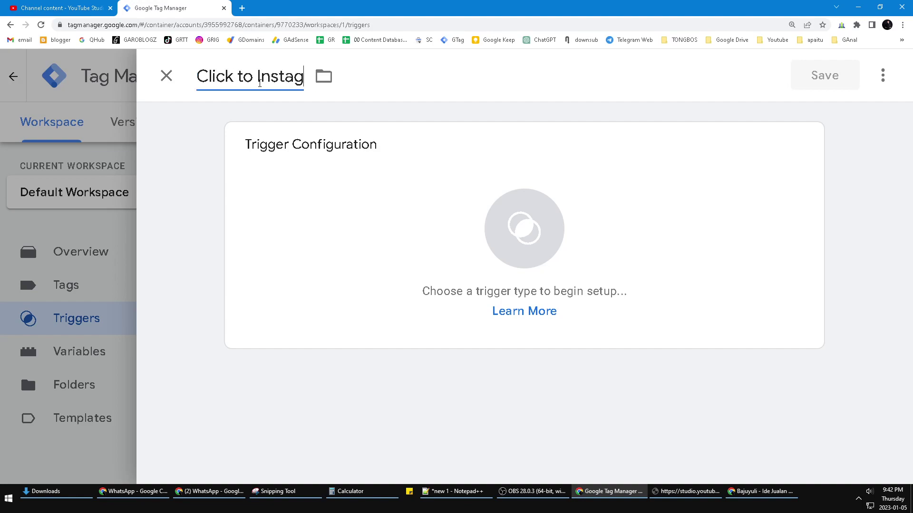
Set the trigger type to Click - Just Links.
click(350, 195)
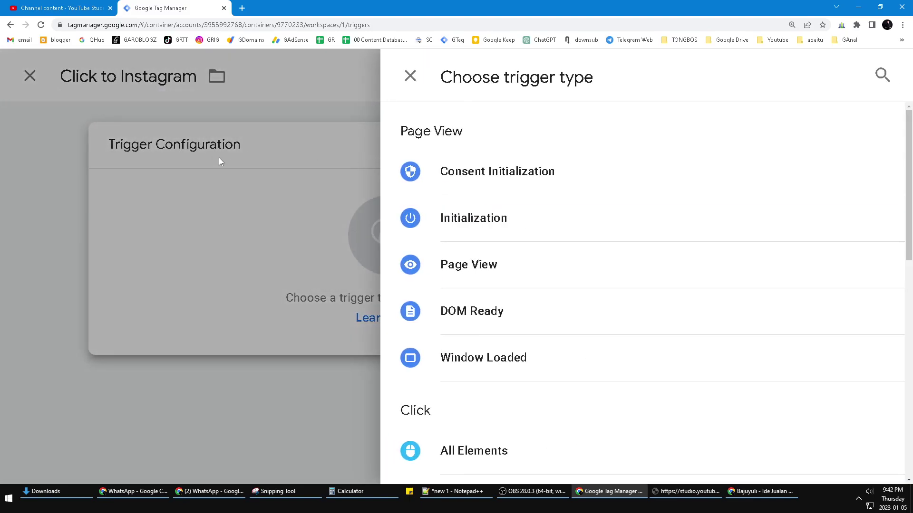
scroll(553, 209, down, 3)
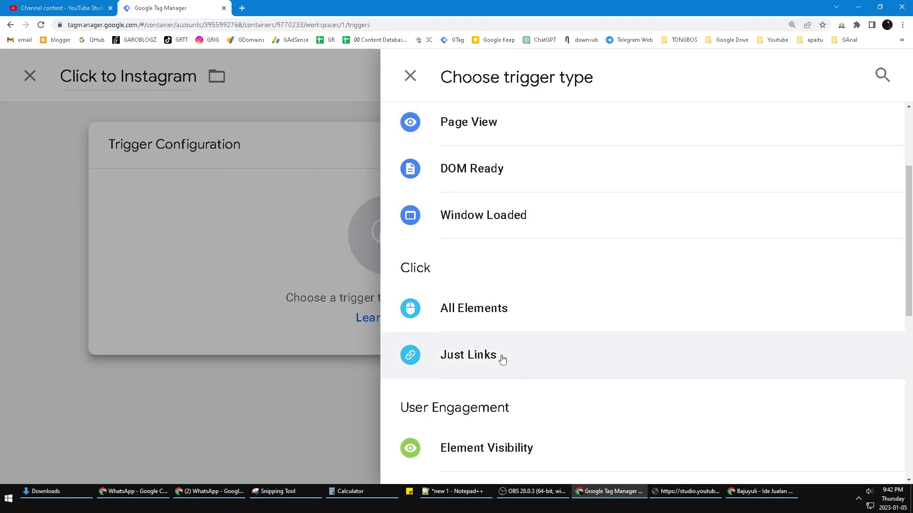
click(503, 359)
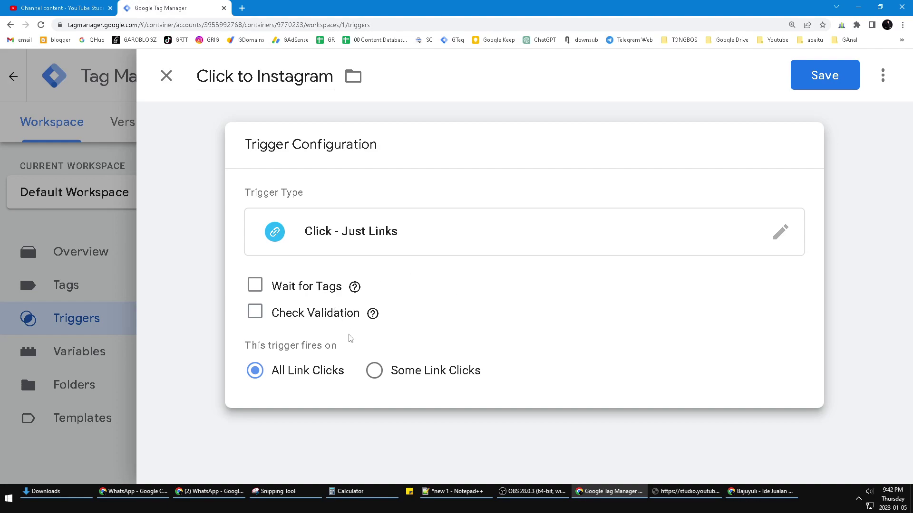
Fire only on Some Link Clicks where Page URL contains 'instagram'.
click(374, 371)
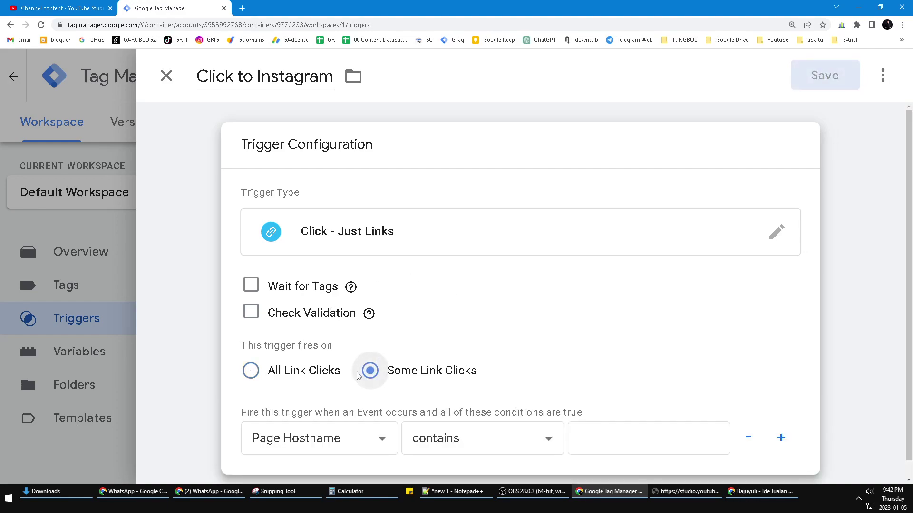
scroll(344, 362, down, 1)
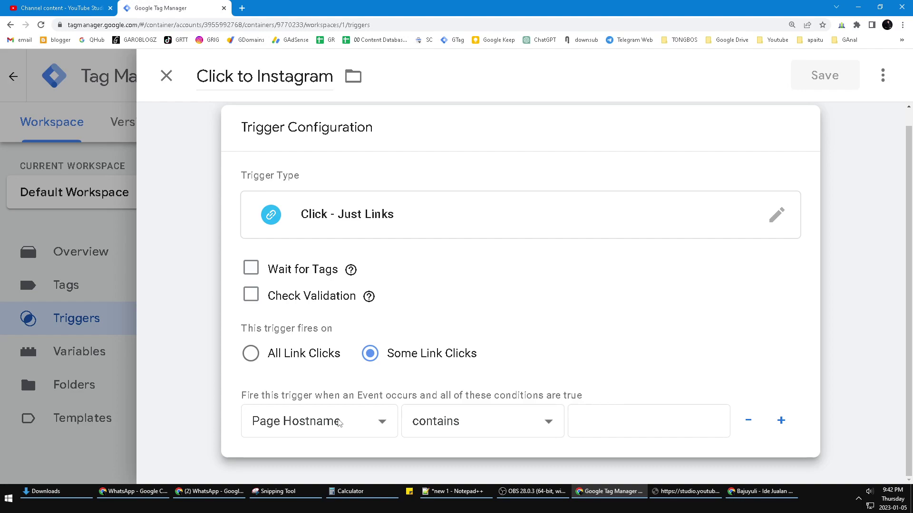
click(367, 420)
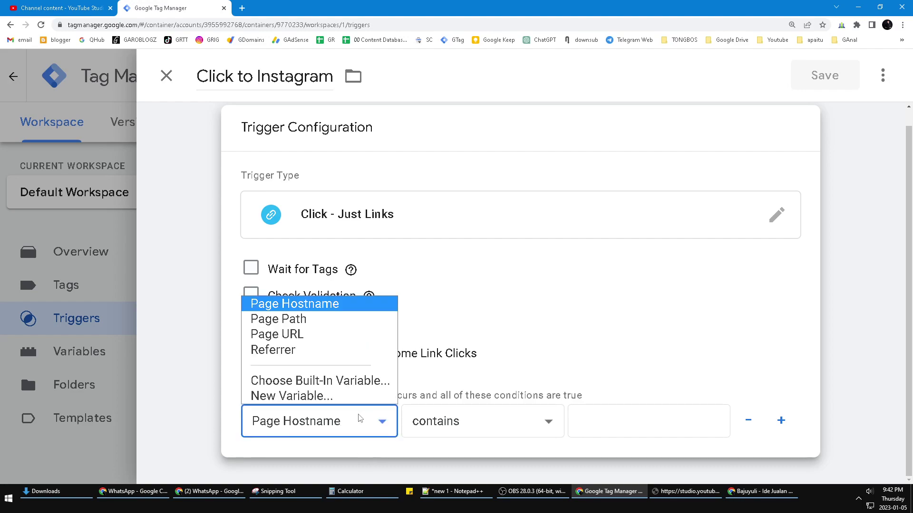
click(312, 340)
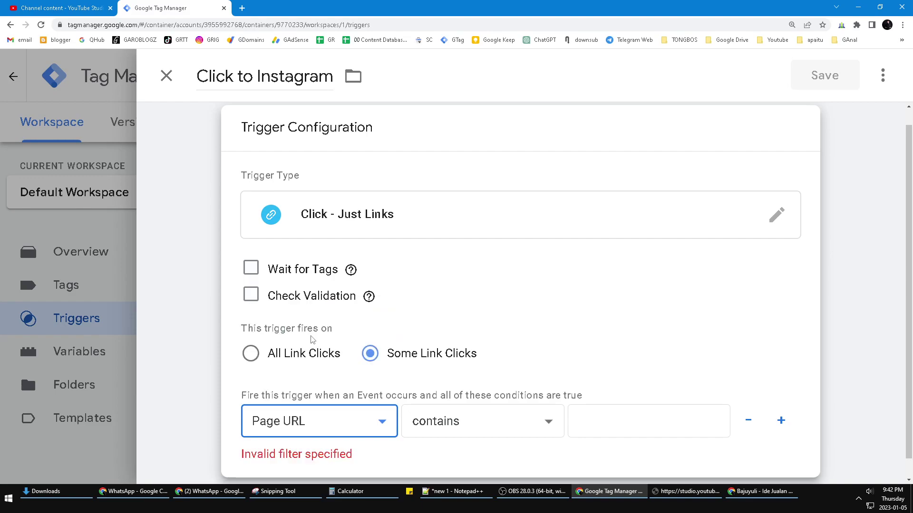
click(473, 430)
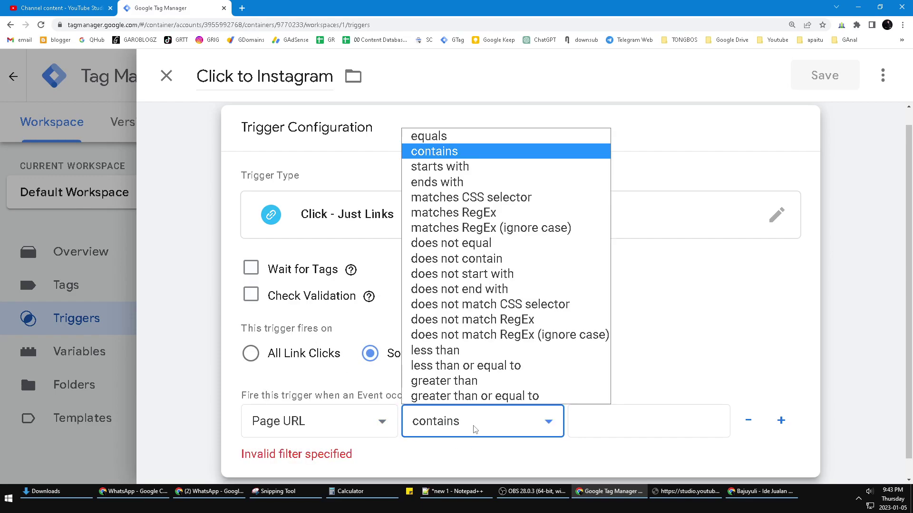
click(641, 426)
text(instagram)
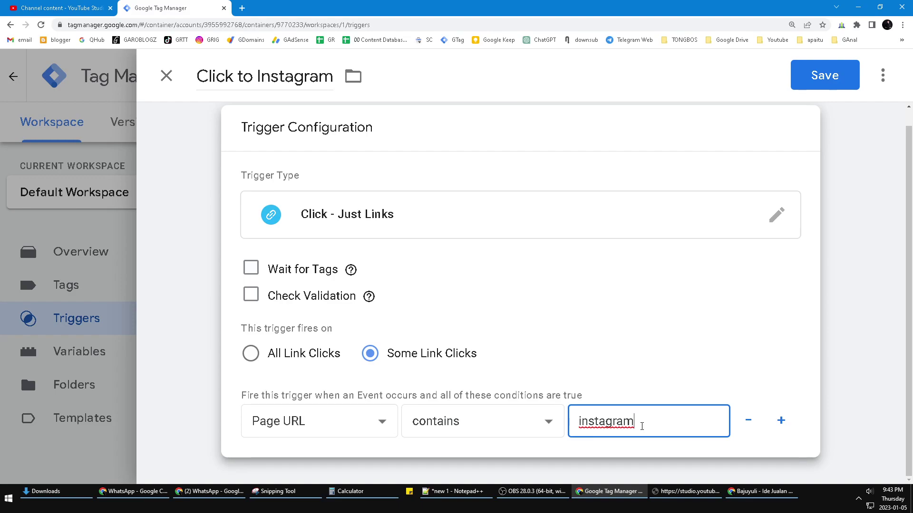
Change the condition value to 'instagram.com' and save the Click to Instagram trigger.
click(850, 360)
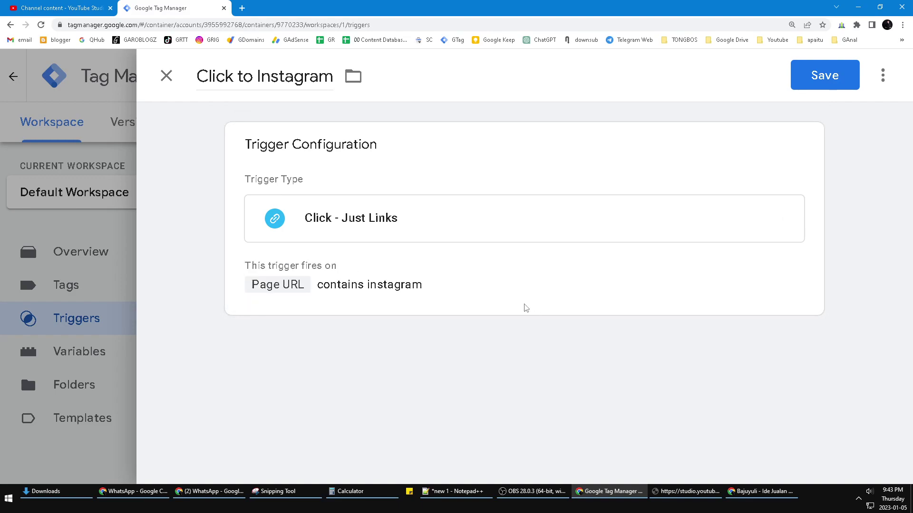
click(554, 276)
scroll(489, 372, down, 1)
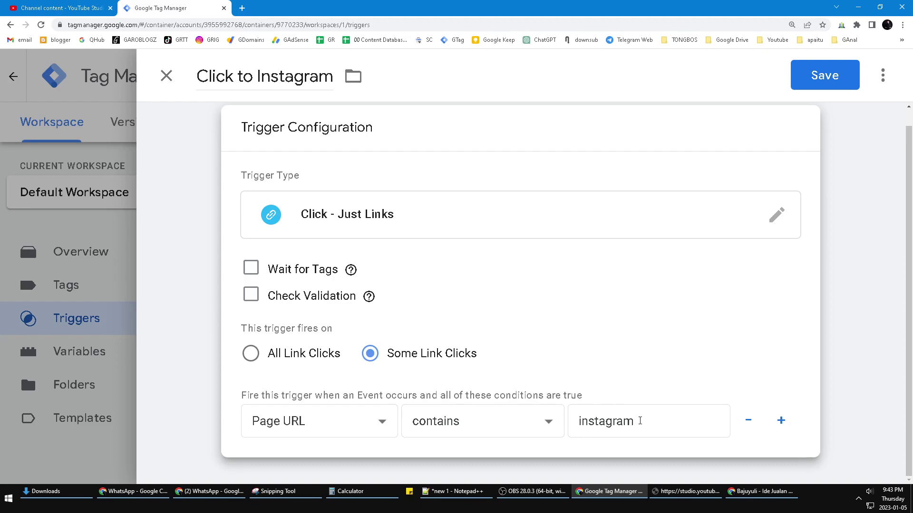
drag(640, 421, 568, 412)
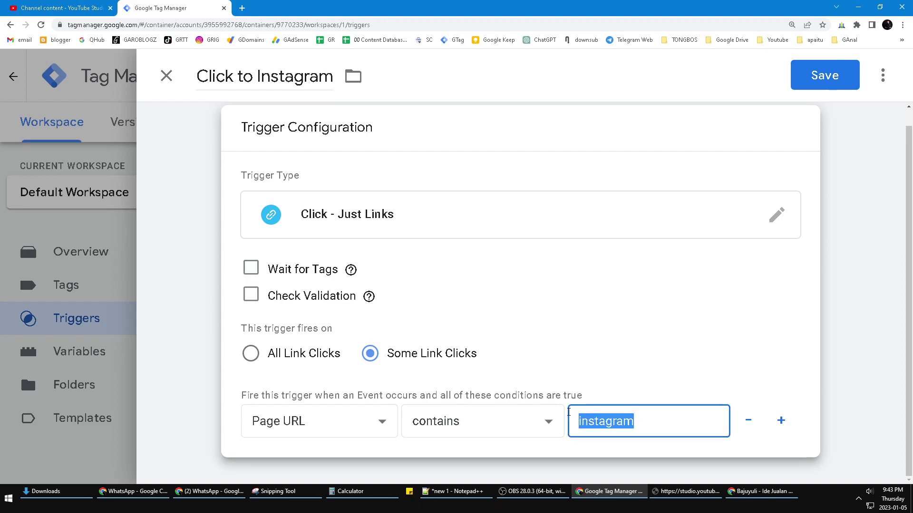
click(647, 426)
drag(648, 425, 570, 421)
click(595, 423)
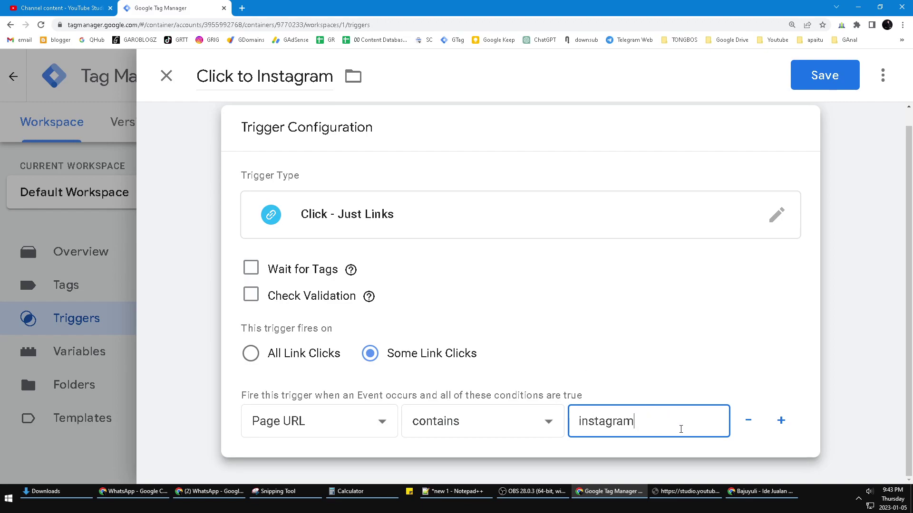
click(642, 441)
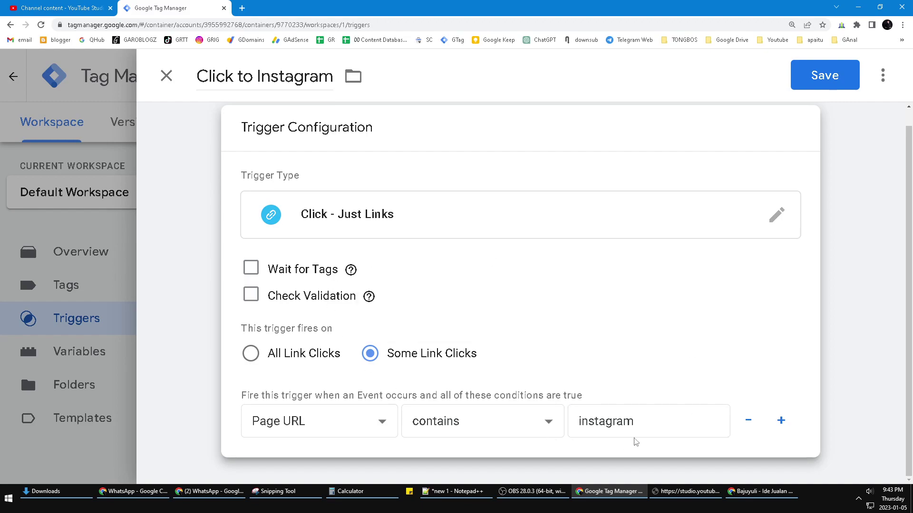
click(660, 420)
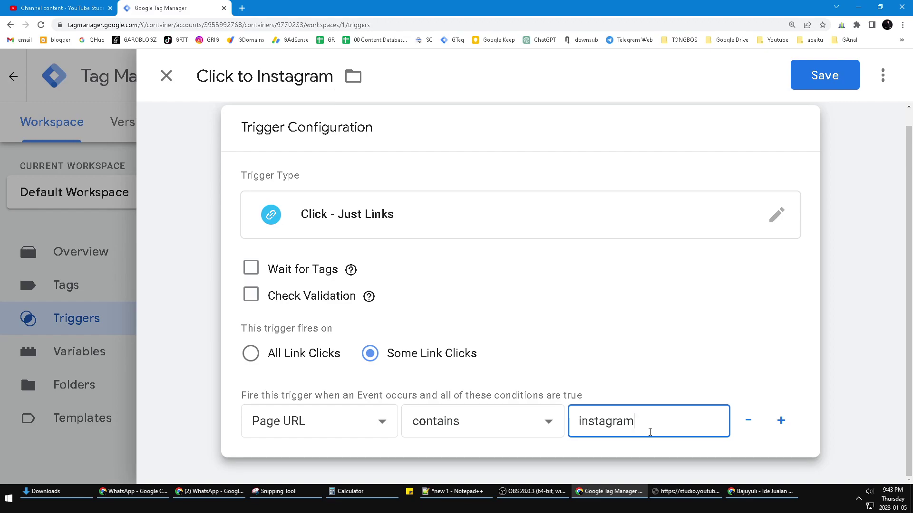
text(.com)
click(814, 80)
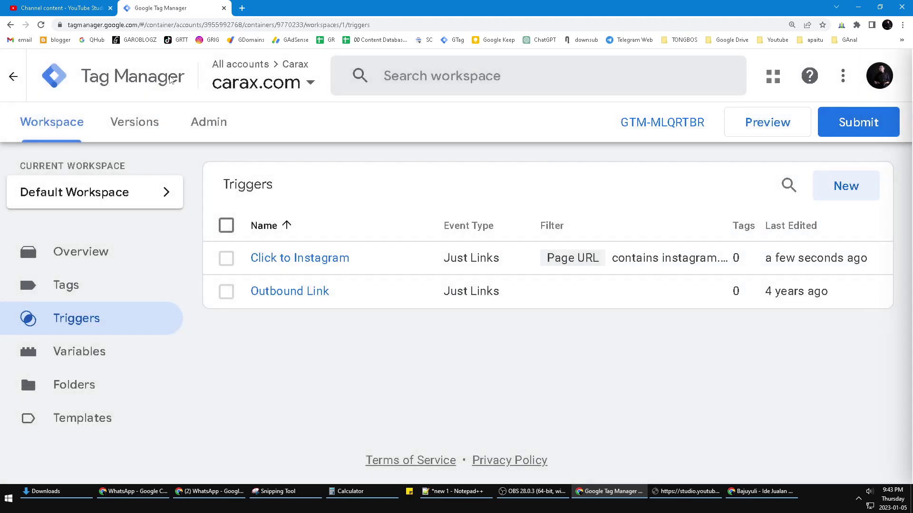
Create a new tag and rename it 'Tag of Outbound Instagram'.
click(87, 290)
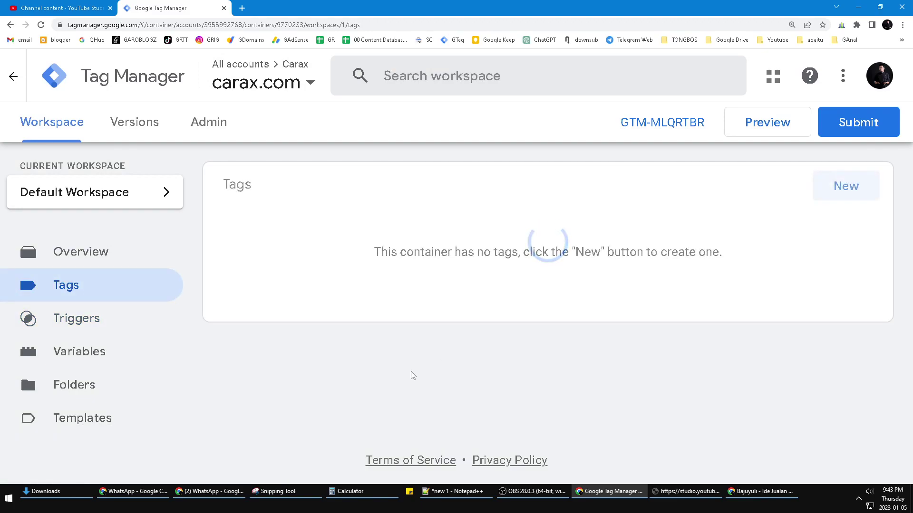
click(825, 188)
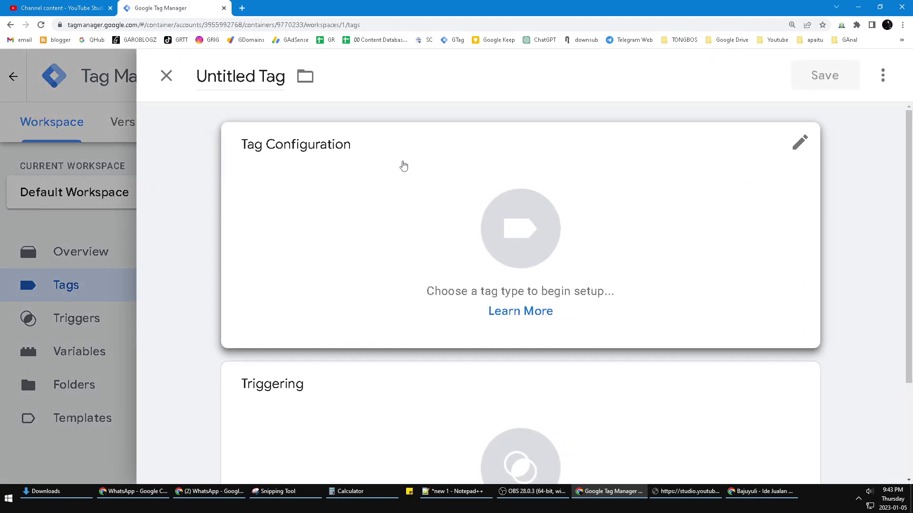
click(342, 176)
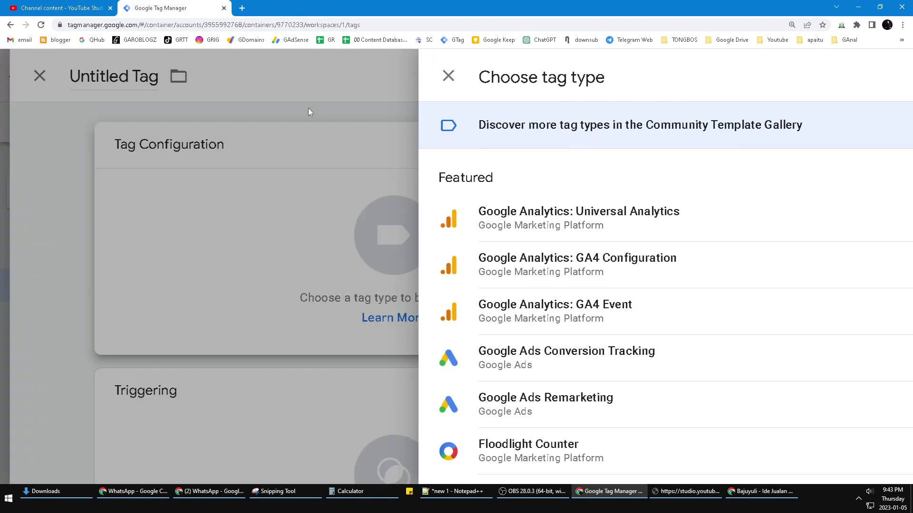
click(308, 112)
triple_click(243, 79)
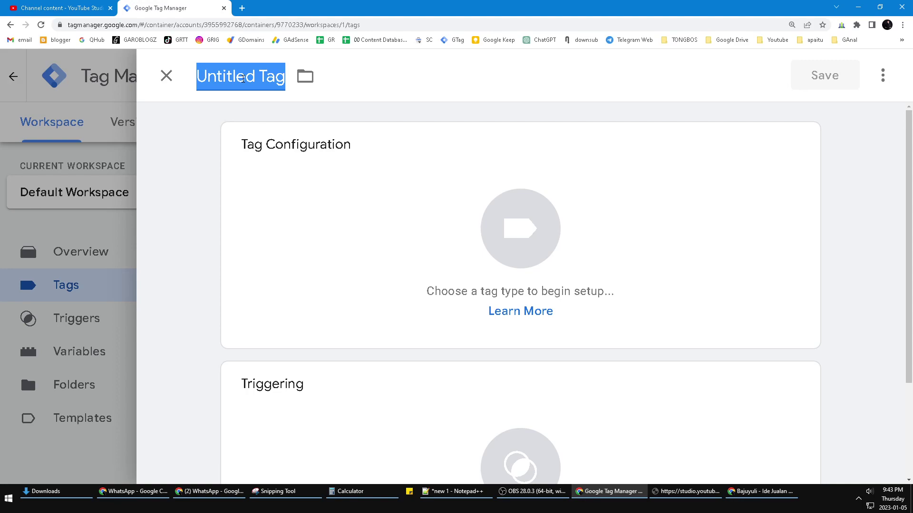
text(Tag )
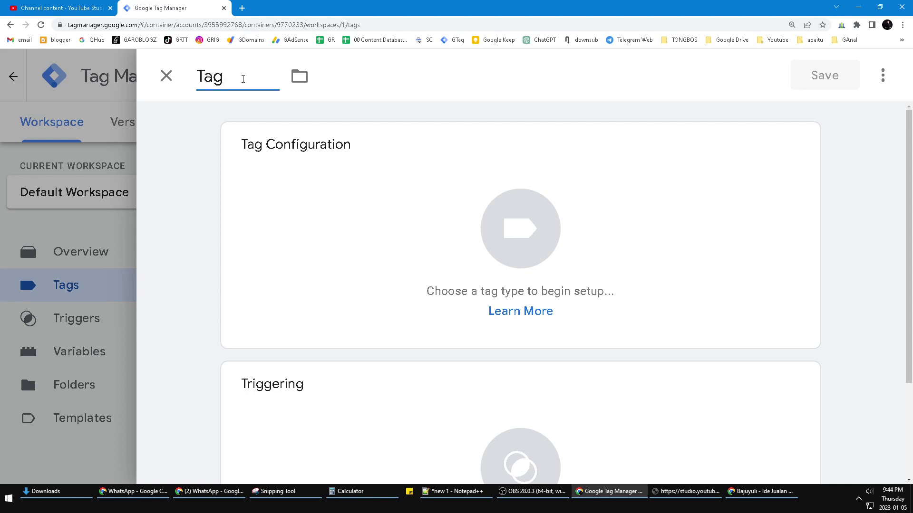
text(of Outbound Instagram)
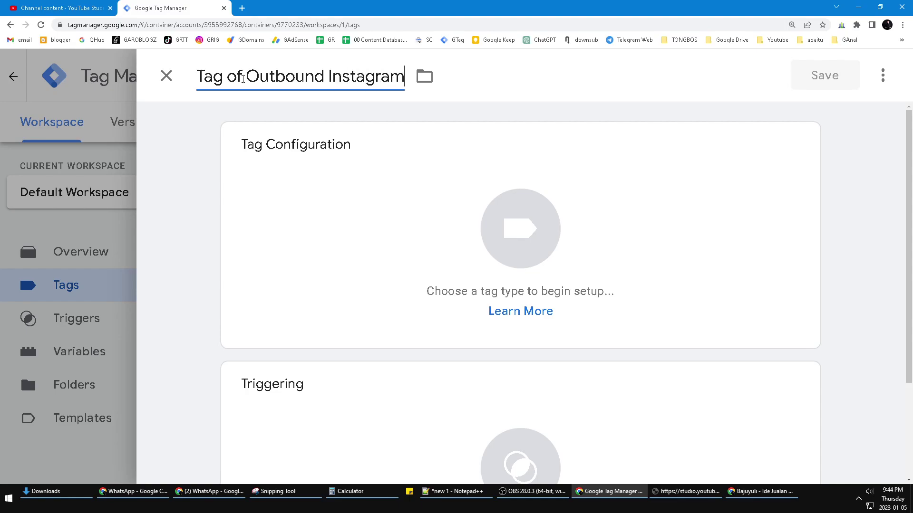
click(373, 214)
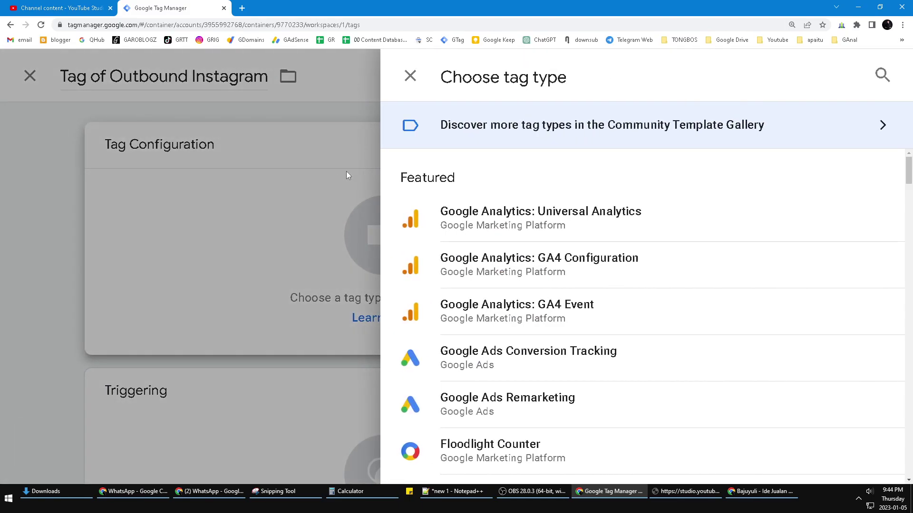
Set the tag type to Google Analytics: GA4 Event.
click(532, 318)
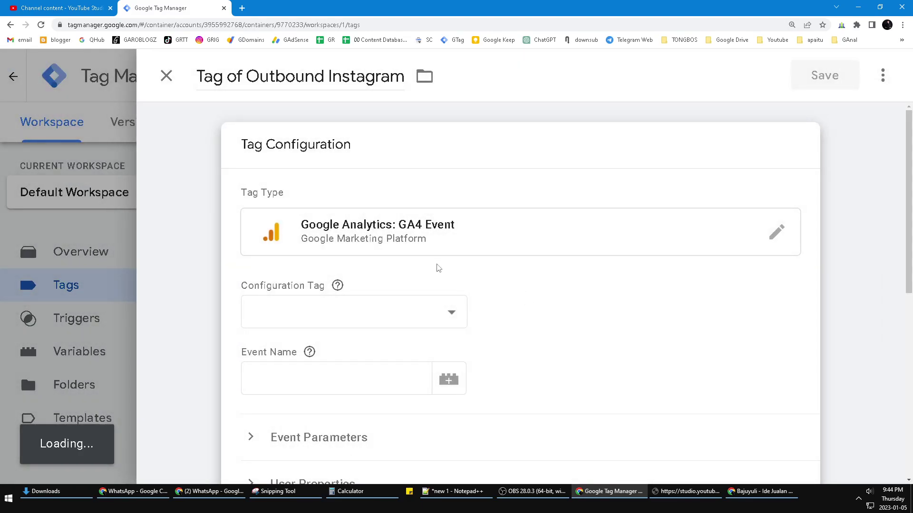
click(451, 315)
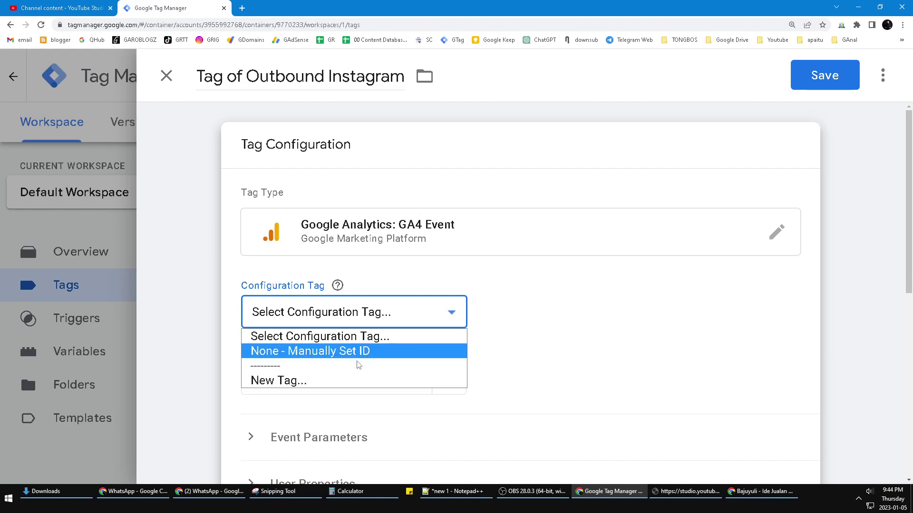
click(624, 296)
scroll(568, 265, down, 2)
Enter 'Click to Instagram' as the tag's Event Name.
click(349, 283)
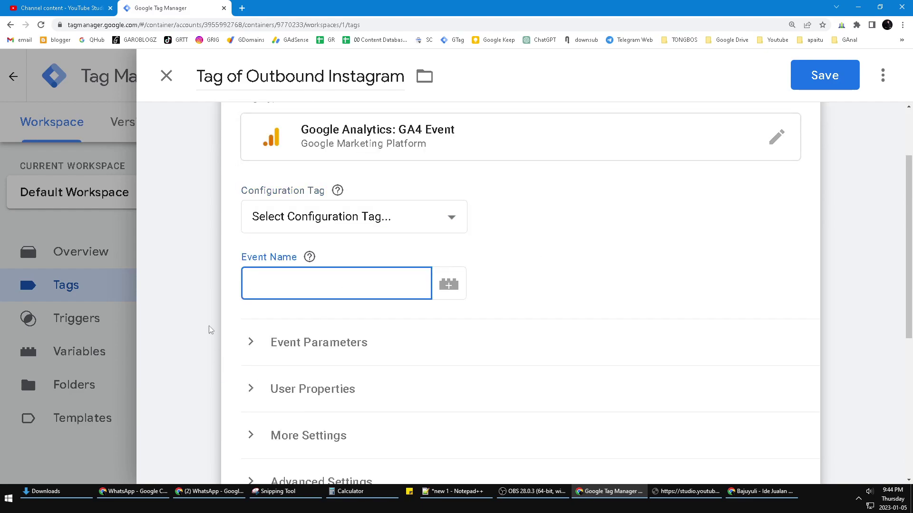
click(442, 287)
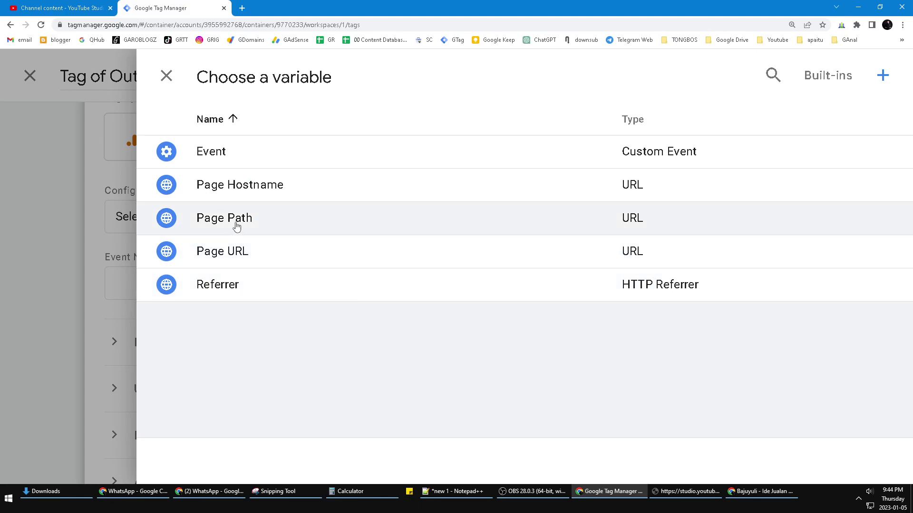
click(168, 77)
click(367, 285)
text(Click)
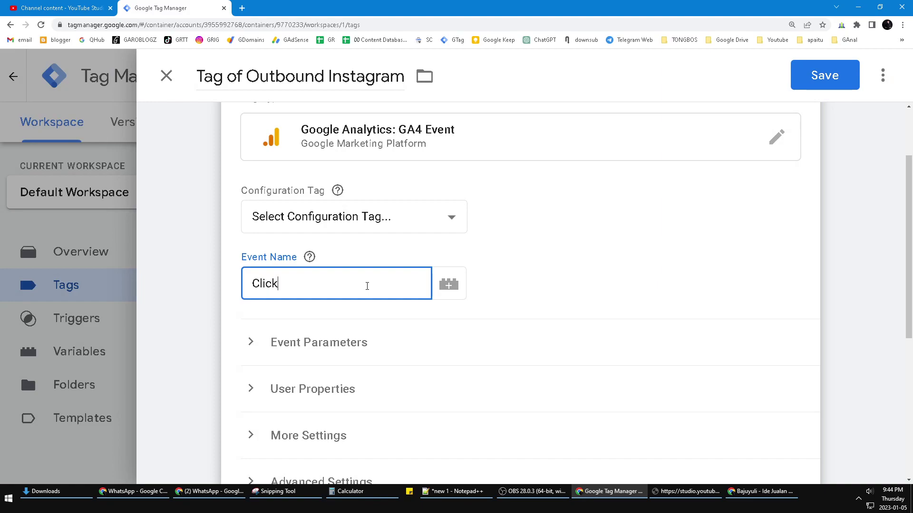
text( to Instagram)
click(253, 247)
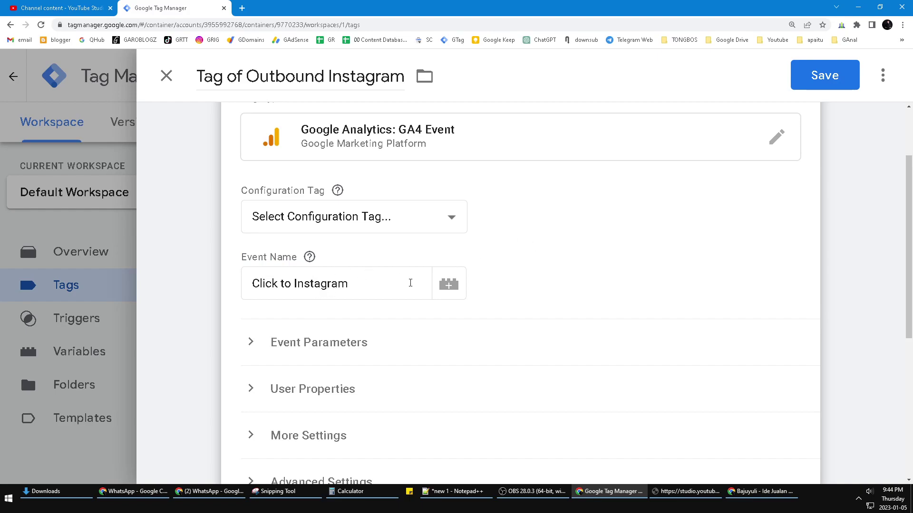
scroll(528, 311, down, 5)
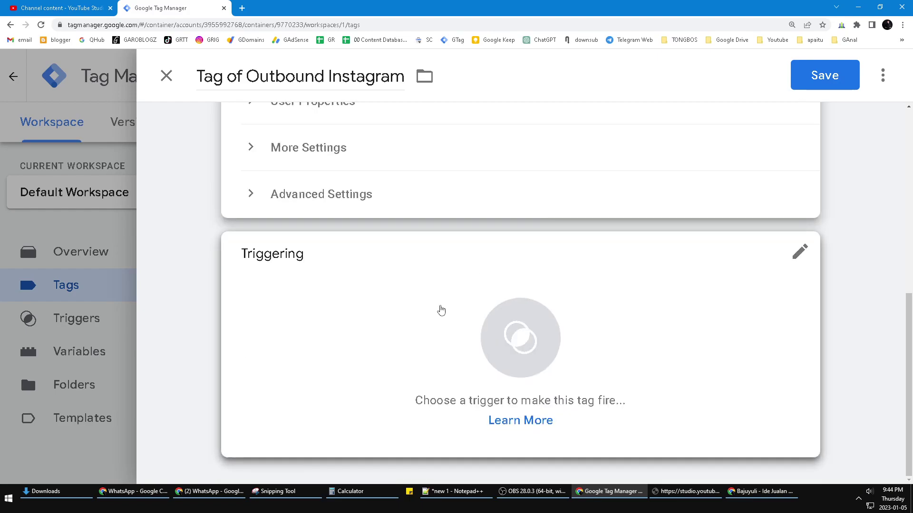
Attach the Click to Instagram trigger to the tag.
click(440, 312)
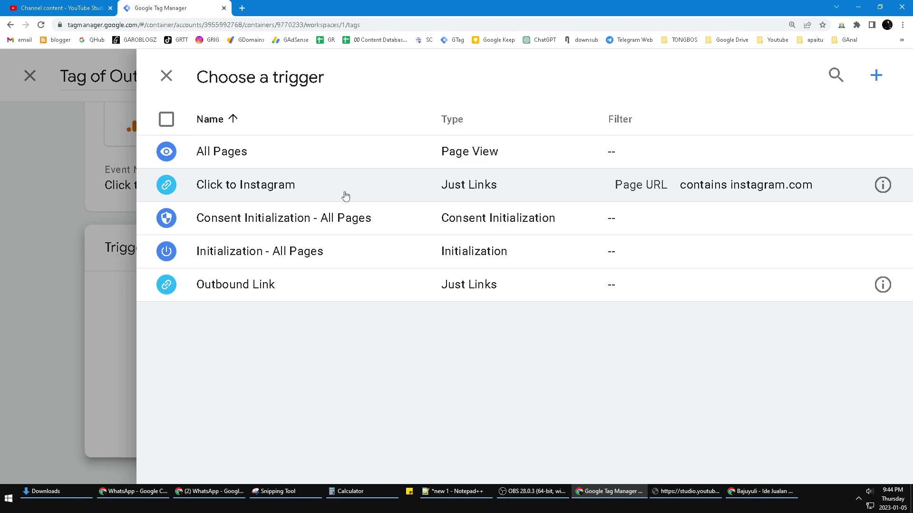
click(346, 196)
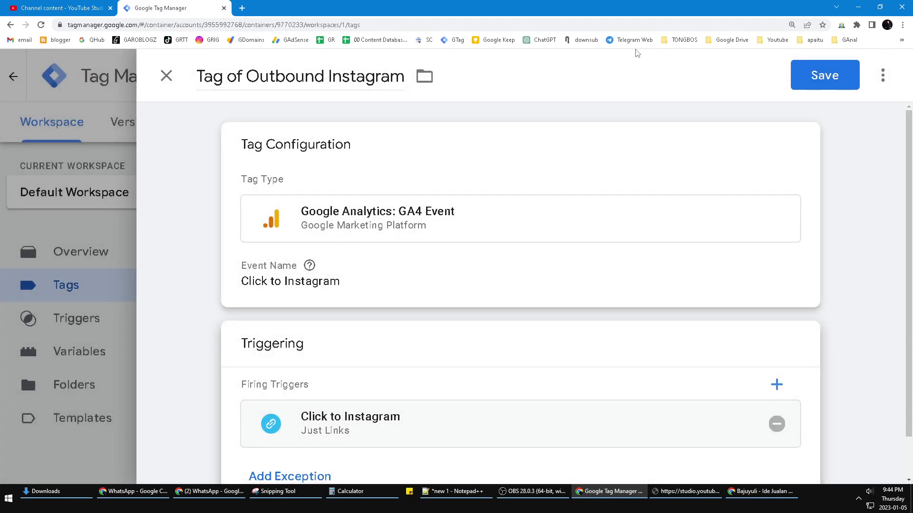
click(801, 88)
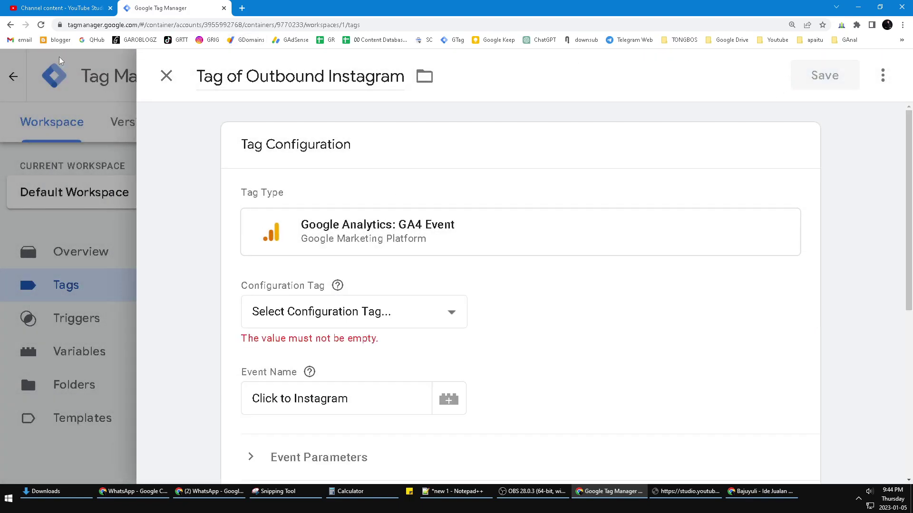
Set the Configuration Tag to 'None - Manually Set ID'.
click(359, 312)
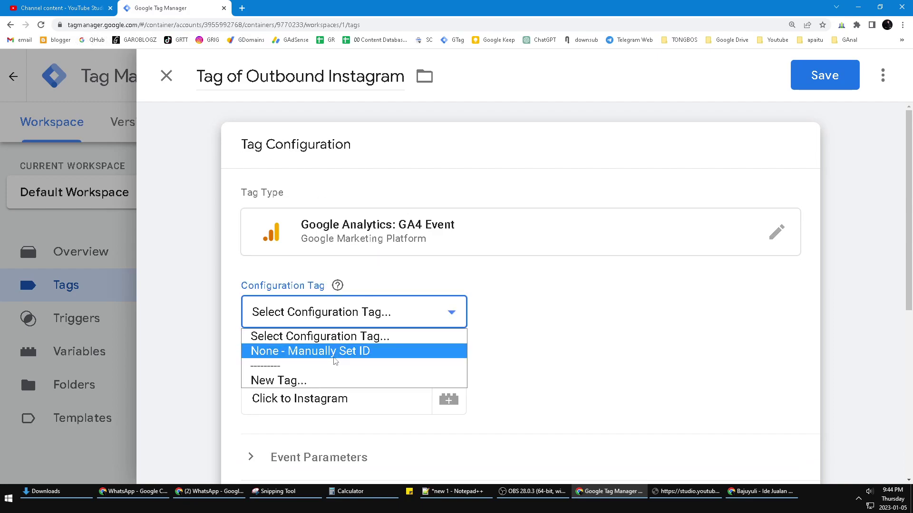
click(320, 379)
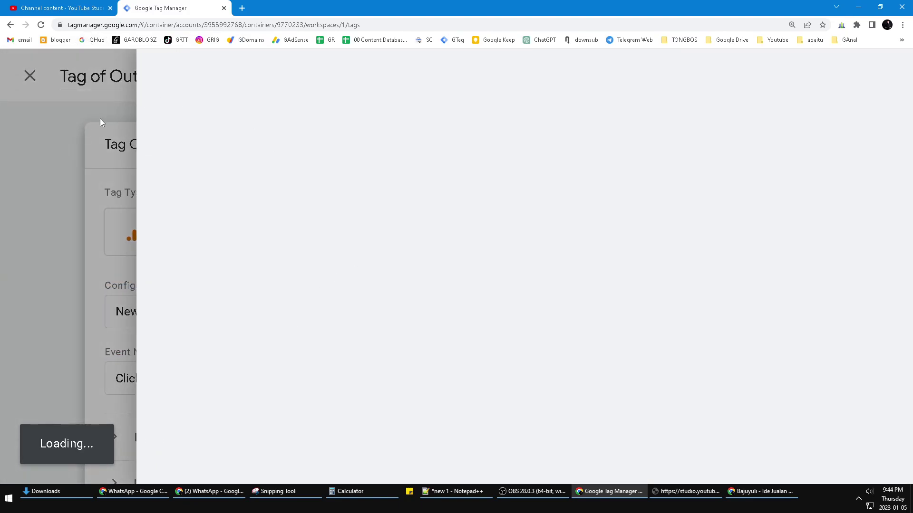
click(285, 312)
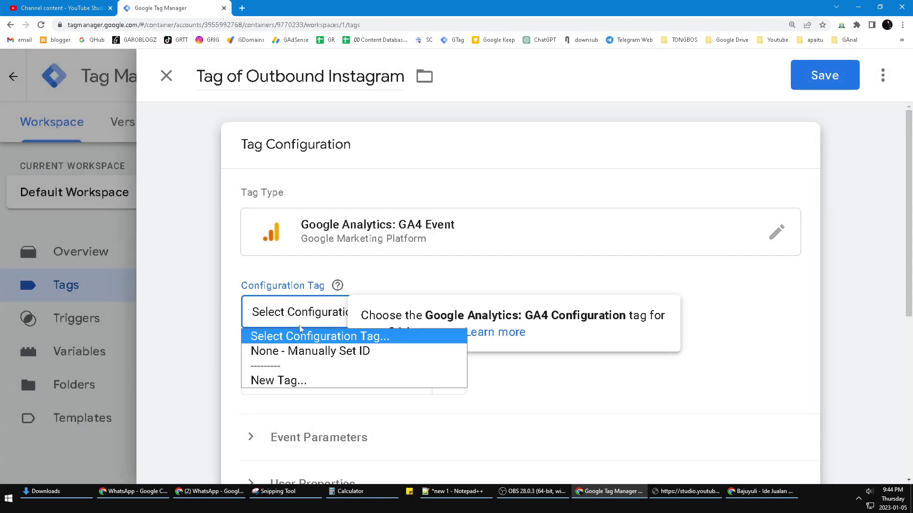
click(287, 352)
click(544, 248)
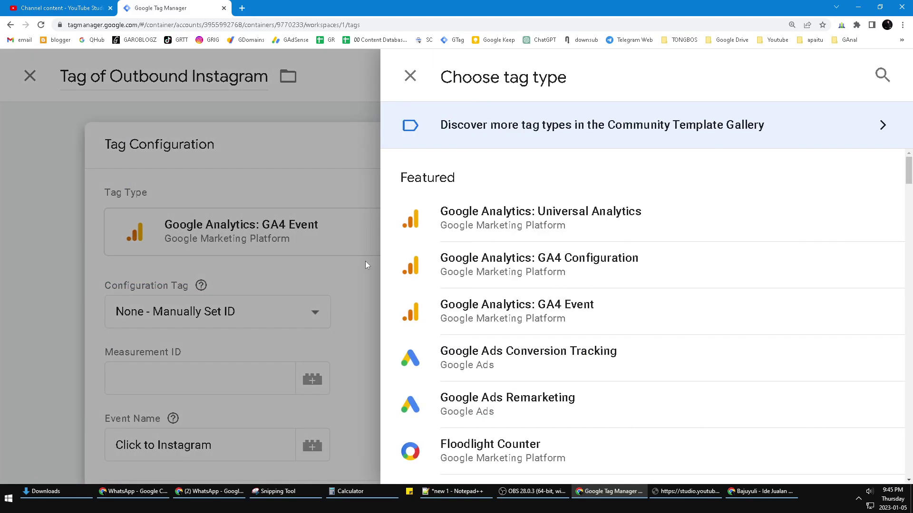
click(366, 264)
Enter a valid G- prefixed Measurement ID in the Measurement ID field.
click(329, 367)
text(AF)
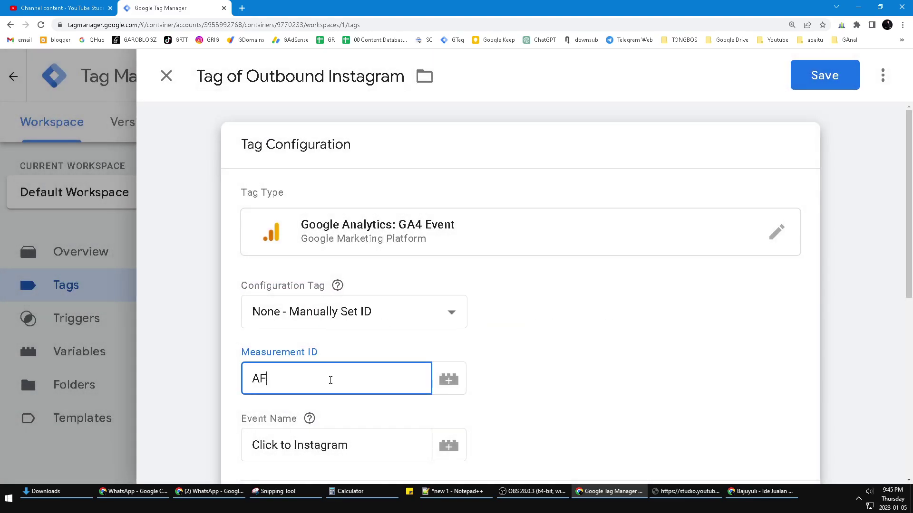
text(ASFDAD1212423sadsa)
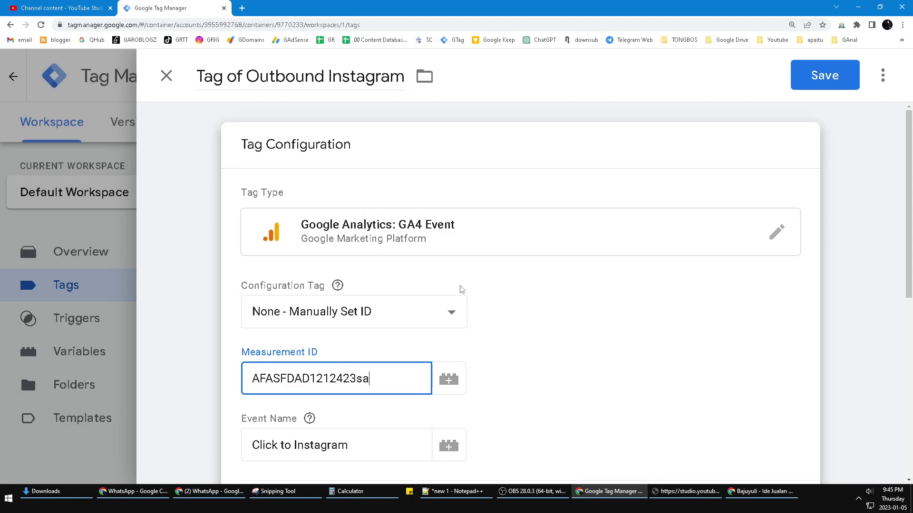
click(814, 74)
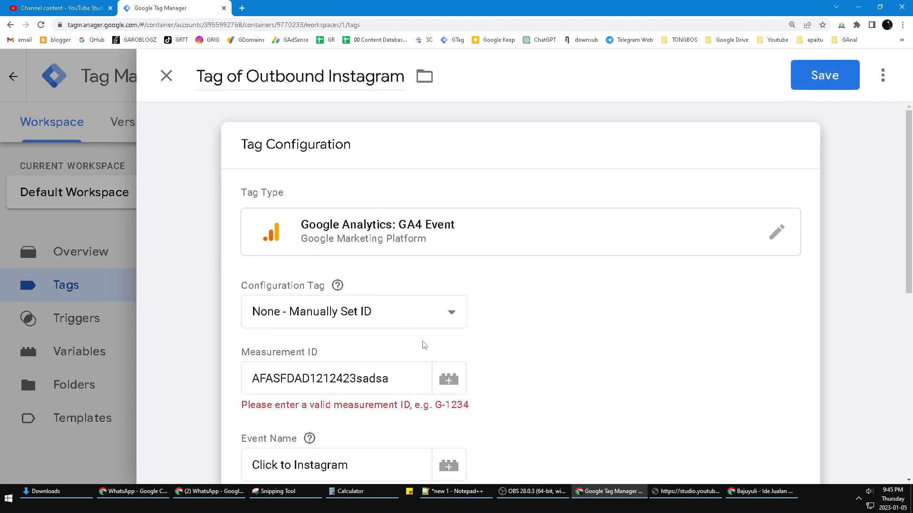
drag(394, 379, 251, 373)
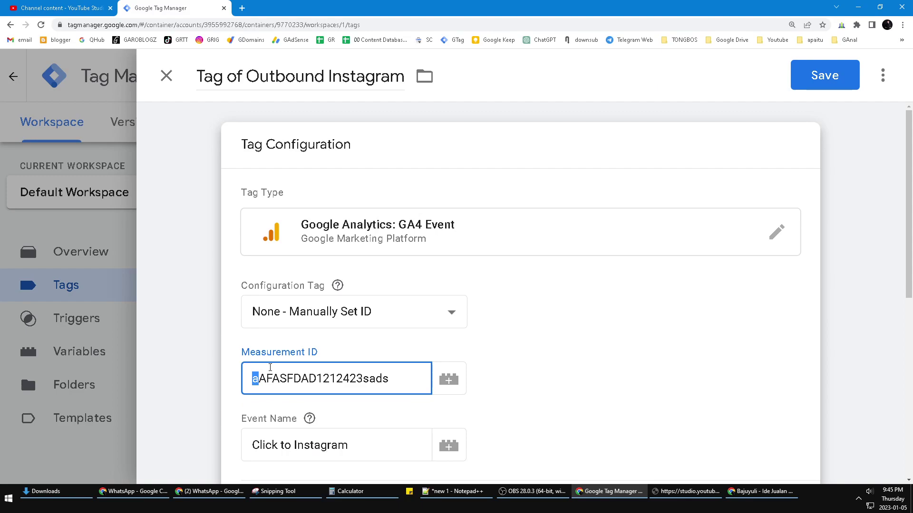
click(252, 373)
text(G-)
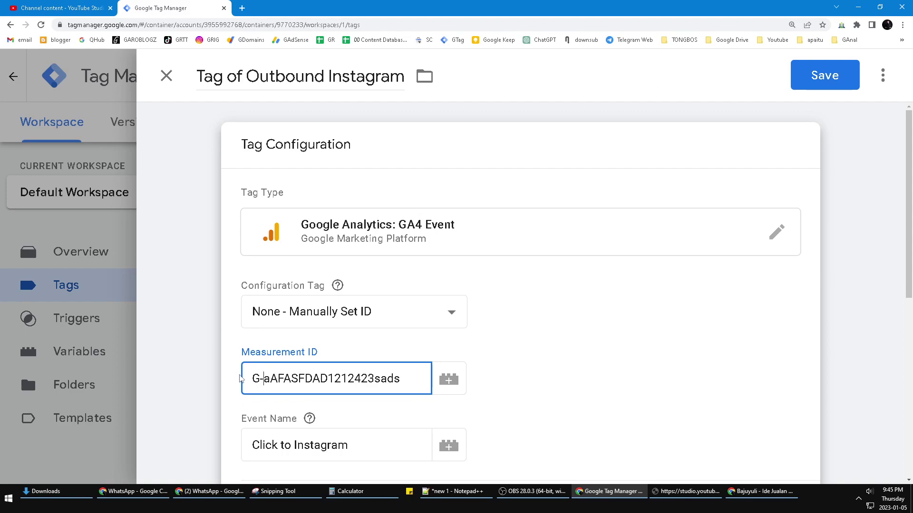
key(shift+End)
text(asdsad)
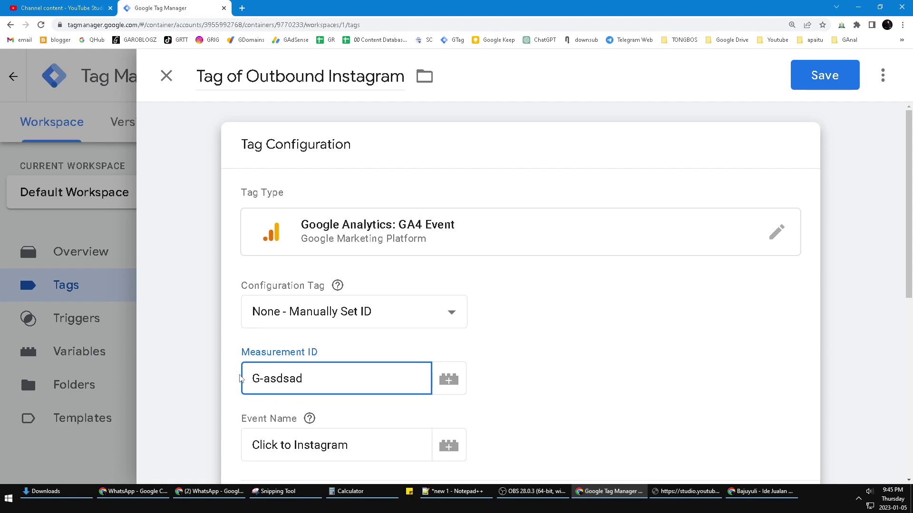
key(ctrl+shift+Left)
text(GYUQ77123)
Save the tag and publish the workspace as Version 2 without a description.
click(801, 81)
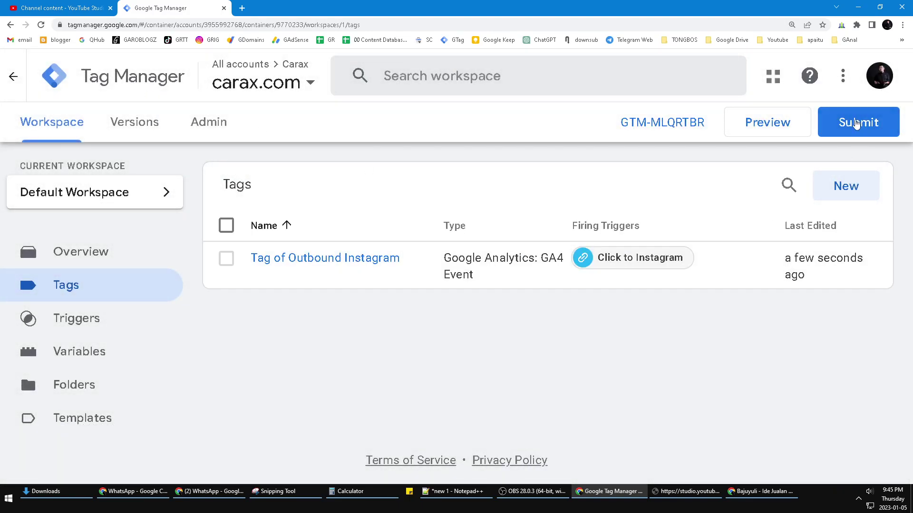
click(858, 132)
click(846, 83)
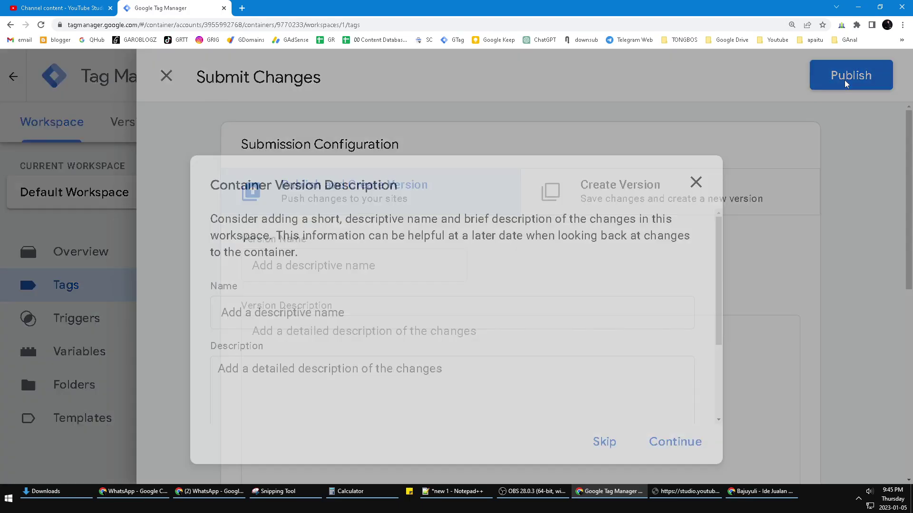
click(675, 443)
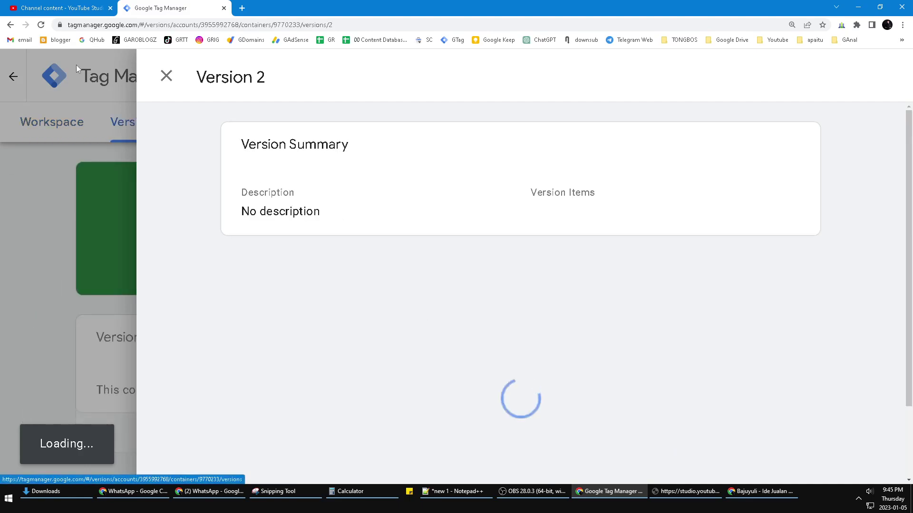
click(166, 76)
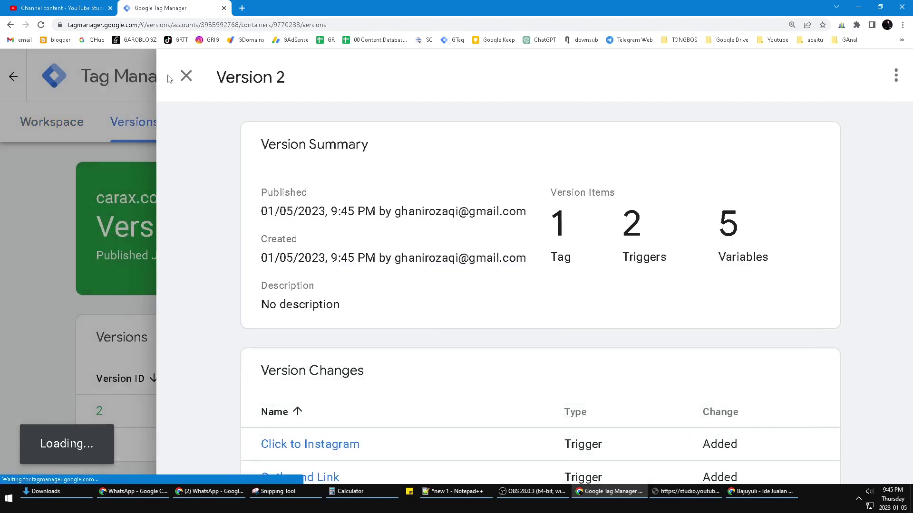
Return to the Tag Manager accounts list and reopen the carax.com container.
click(9, 90)
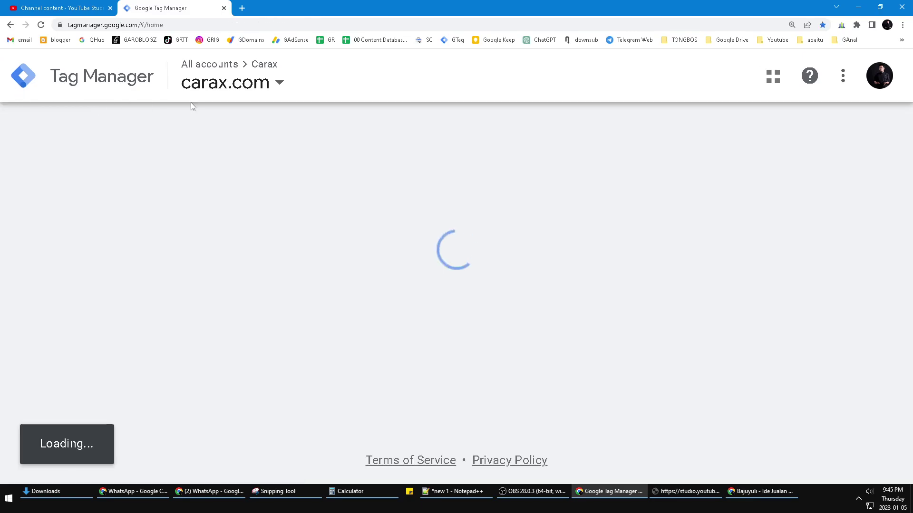
scroll(316, 310, down, 5)
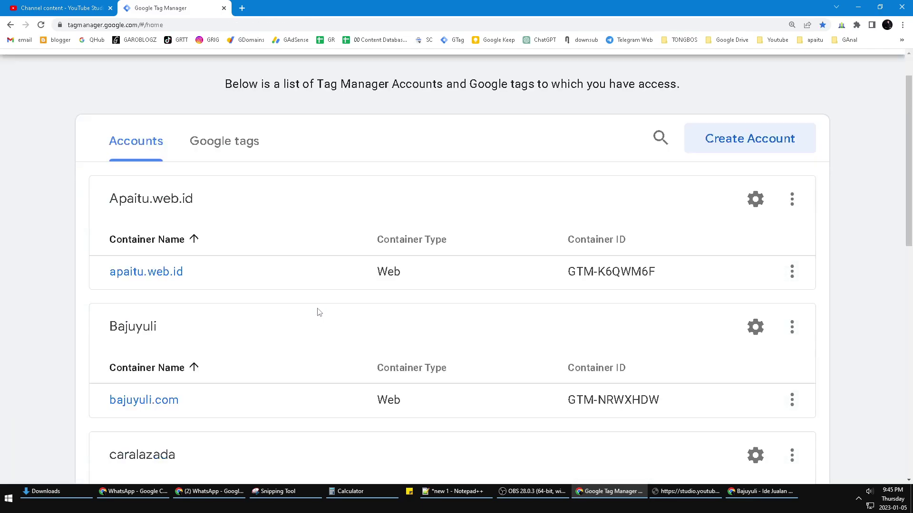
scroll(147, 412, down, 2)
click(143, 405)
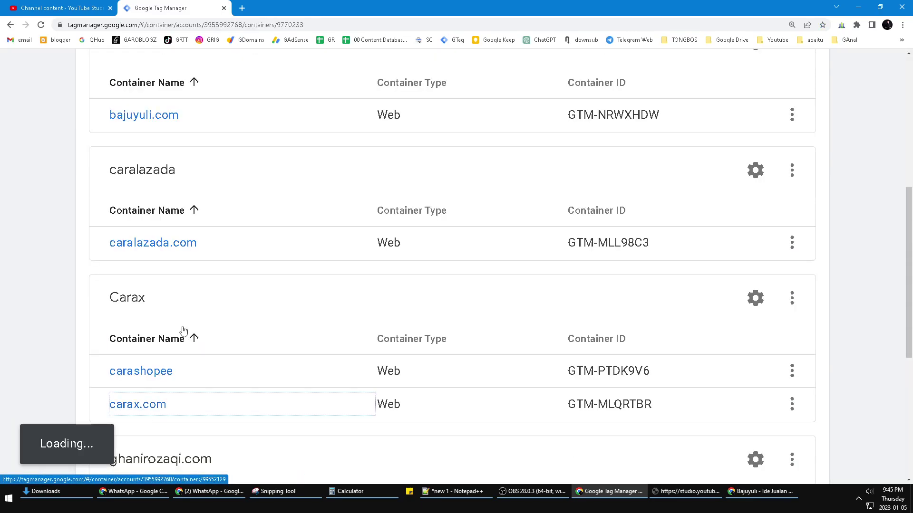
click(66, 6)
click(185, 5)
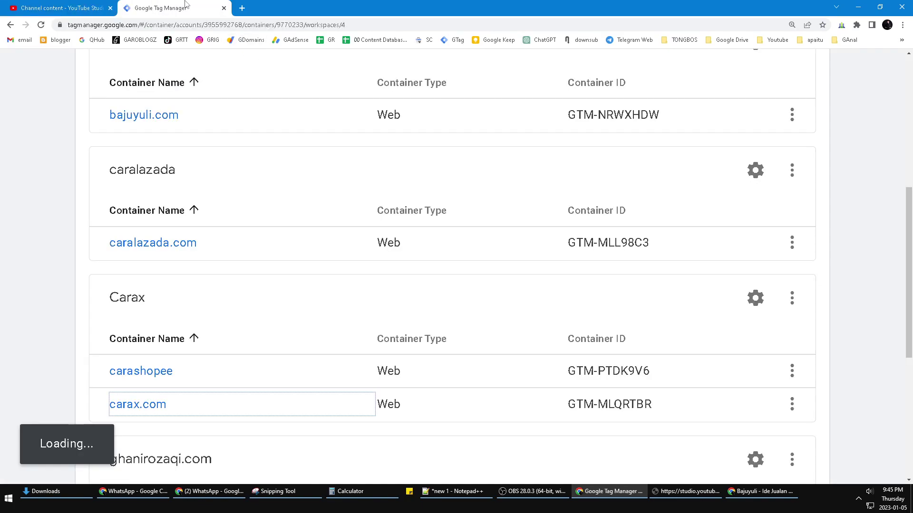